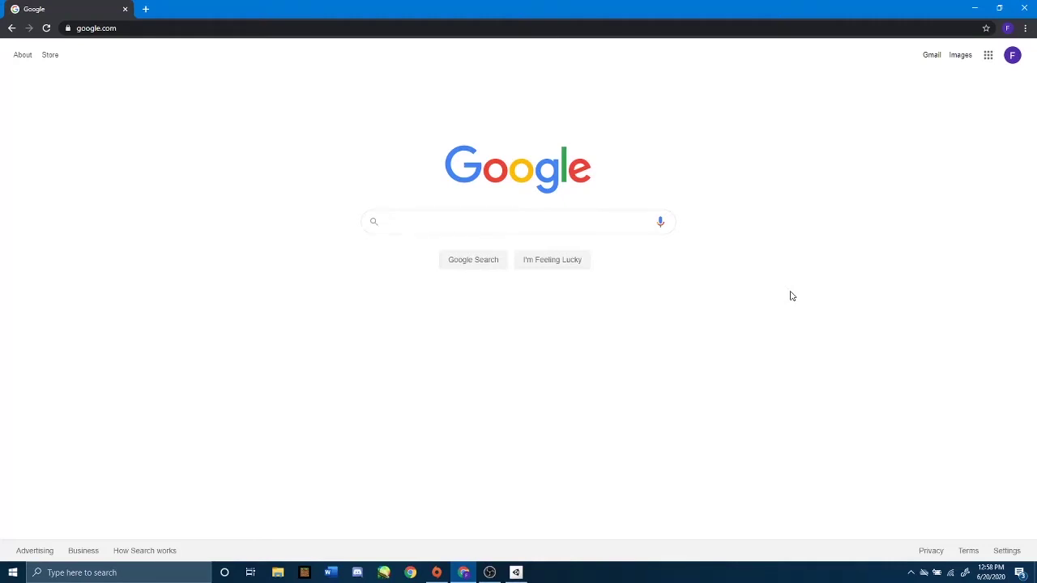
Step: Search Google for "download unity hub" and open Unity's official download page from the results
type("do")
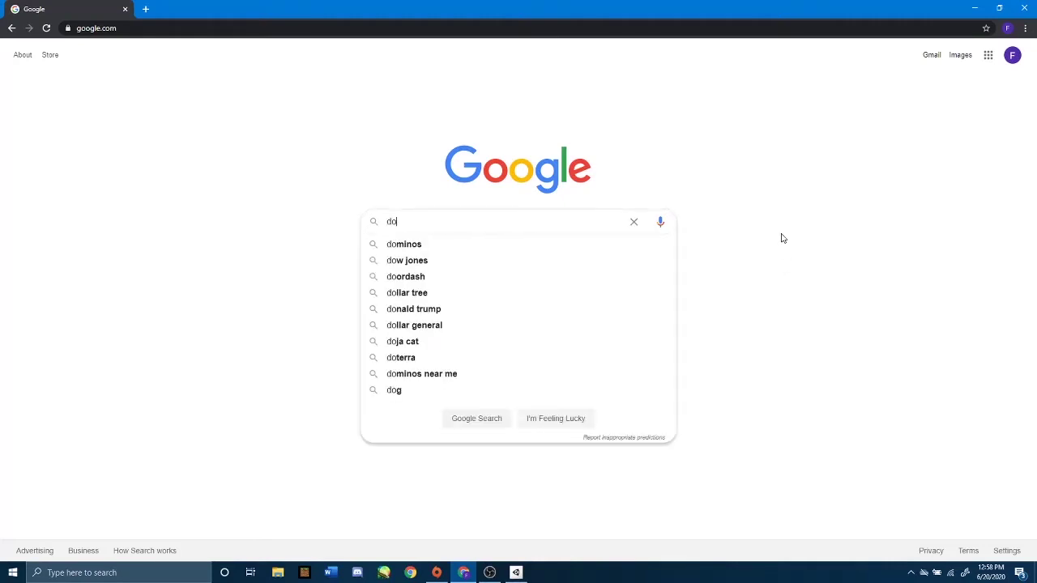
type("wnload unity h")
key("BackSpace")
type("unity hub")
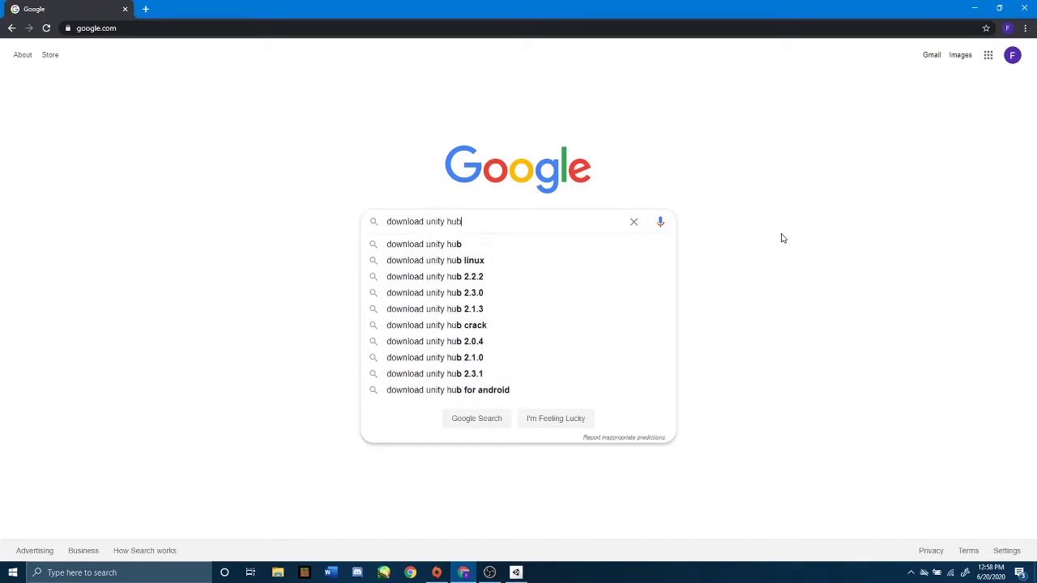
key("Return")
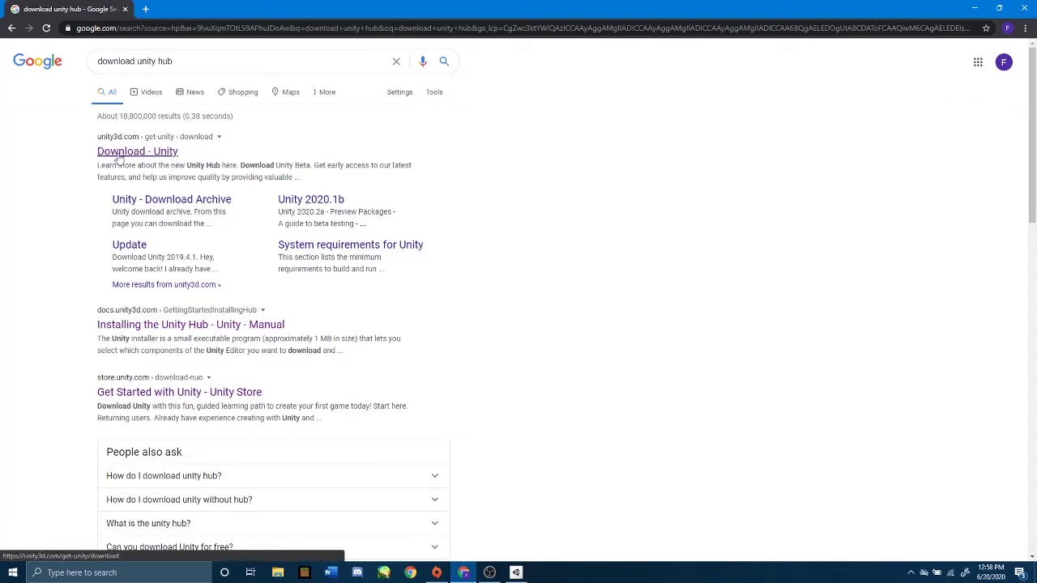
left_click(157, 162)
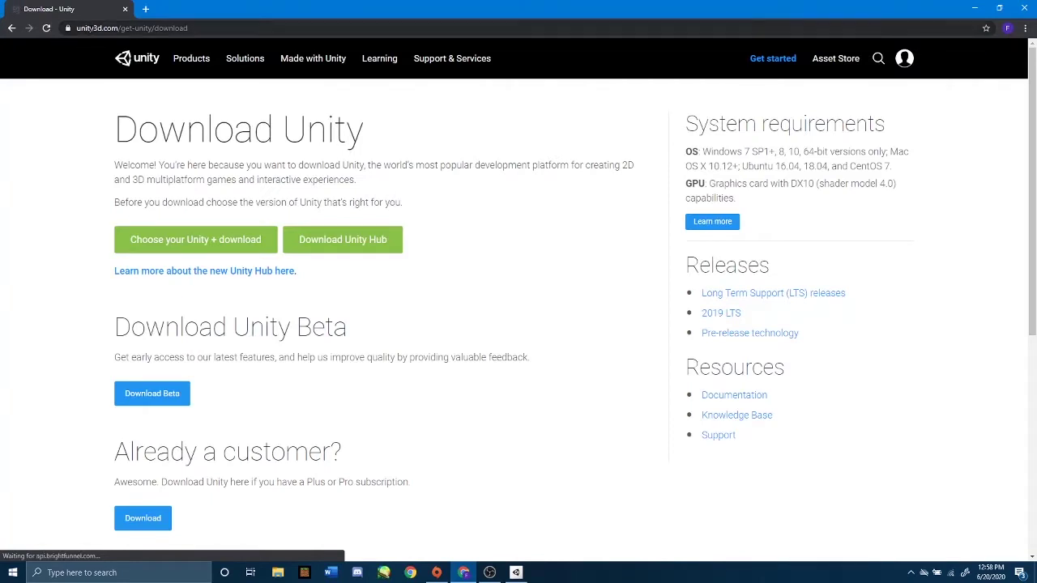
Step: Download the Unity Hub installer from the Download Unity page and run the downloaded setup file
left_click(105, 28)
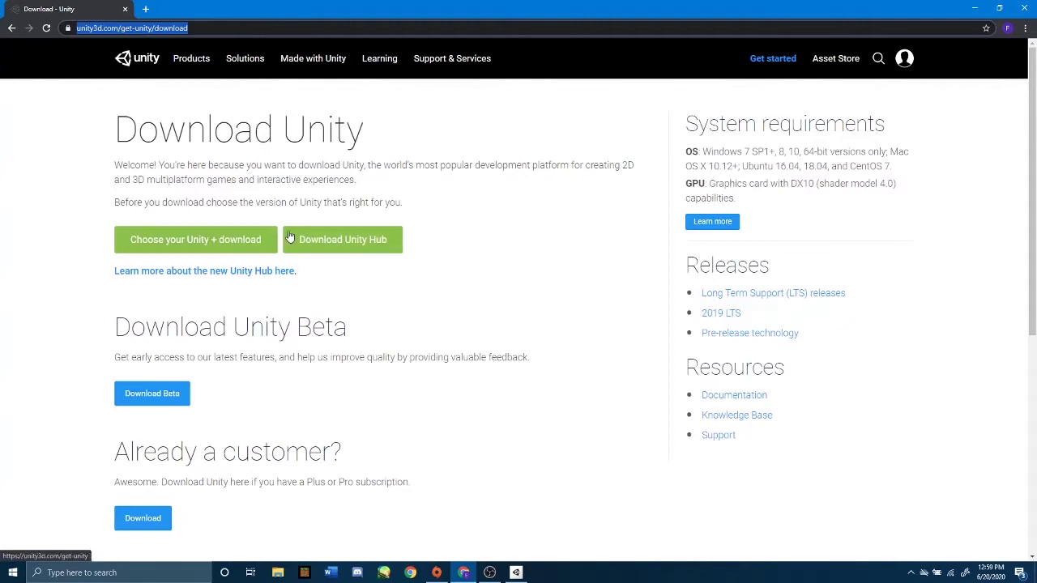
left_click(396, 253)
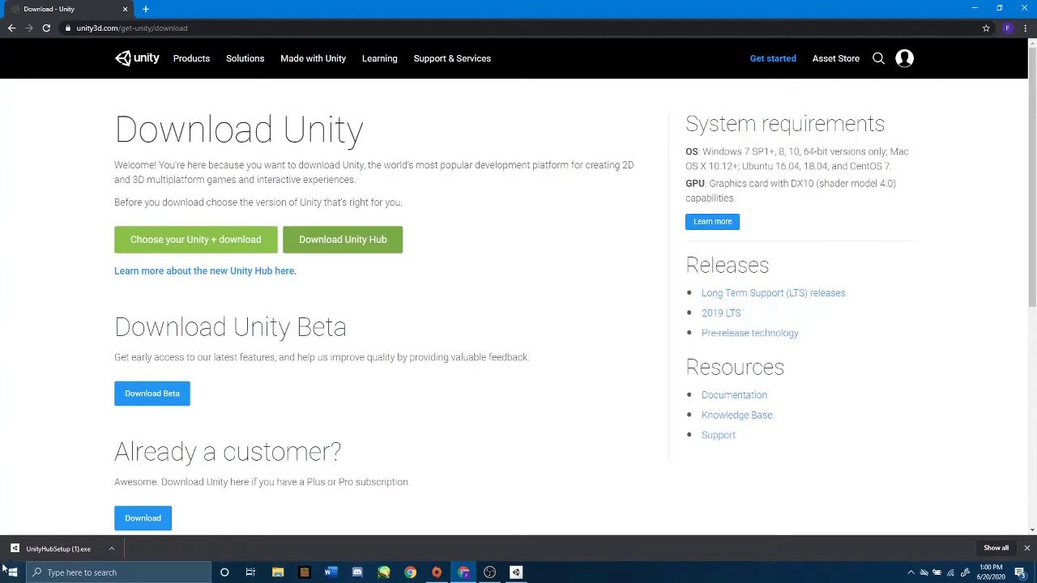
left_click(64, 551)
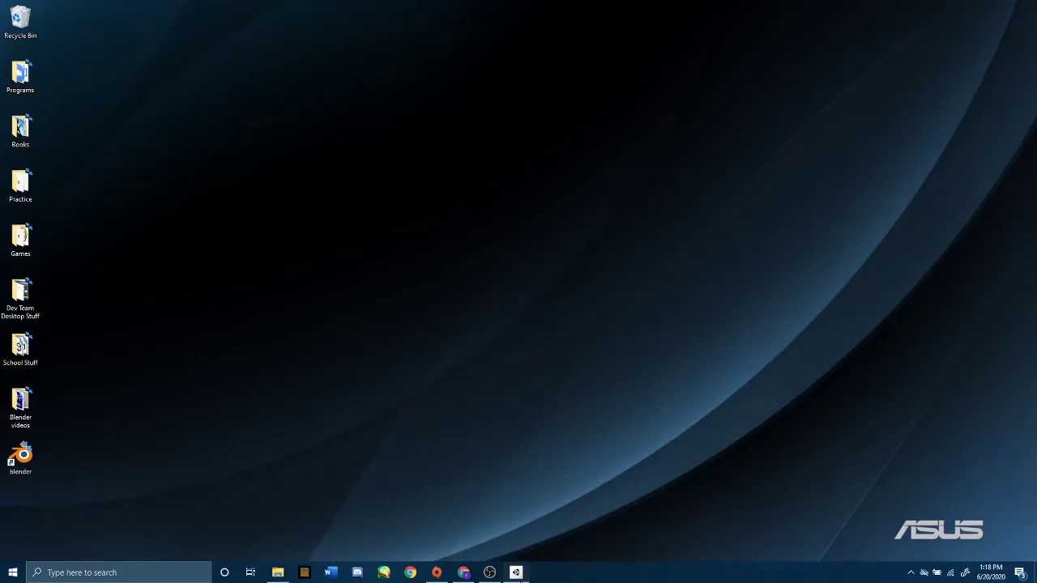
Step: Switch to Unity Hub and look through the list of existing projects
left_click(516, 573)
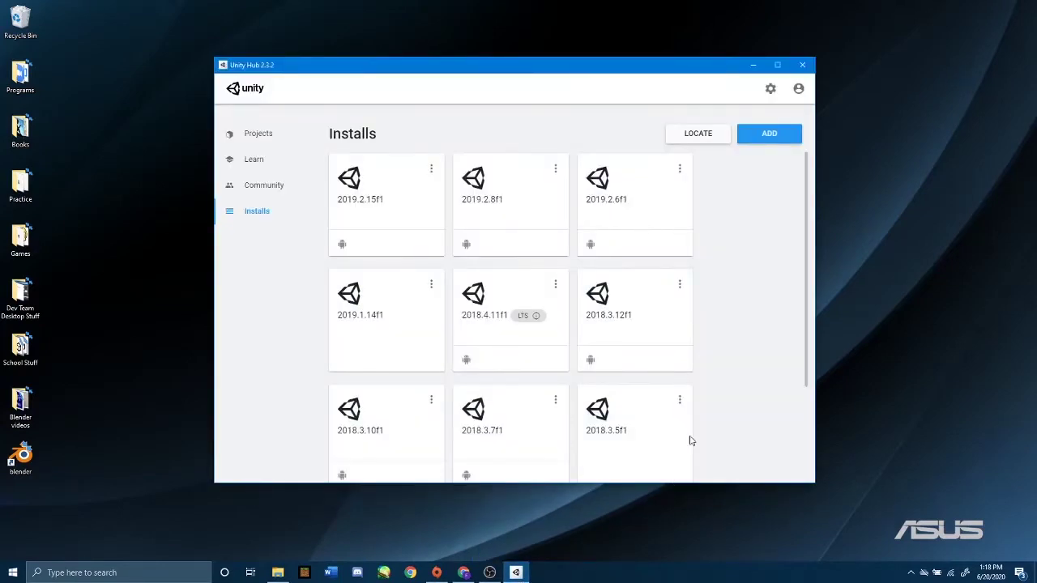
left_click(256, 142)
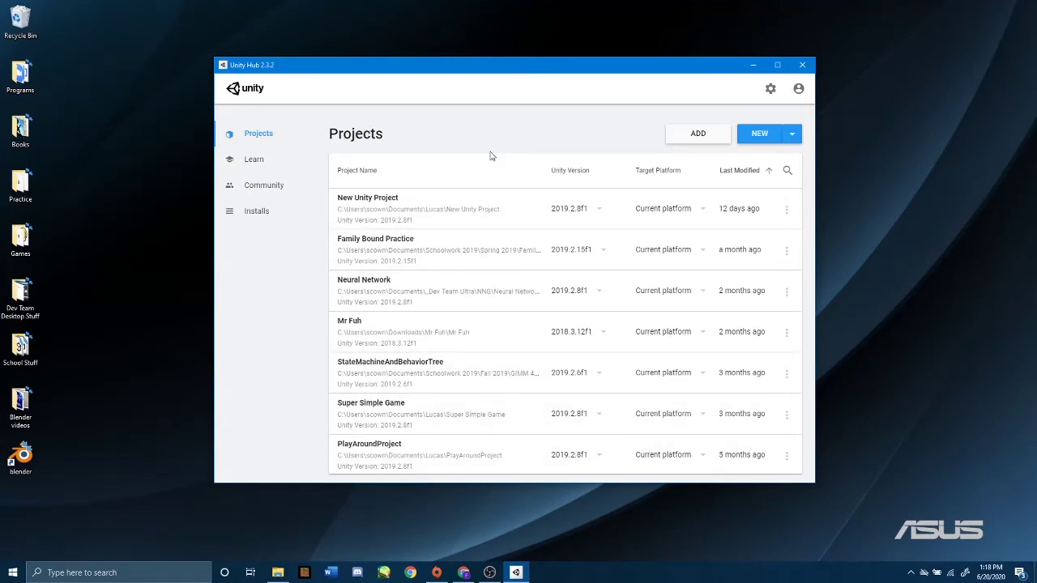
scroll(436, 248, "down", 10)
scroll(425, 297, "up", 5)
scroll(425, 297, "up", 3)
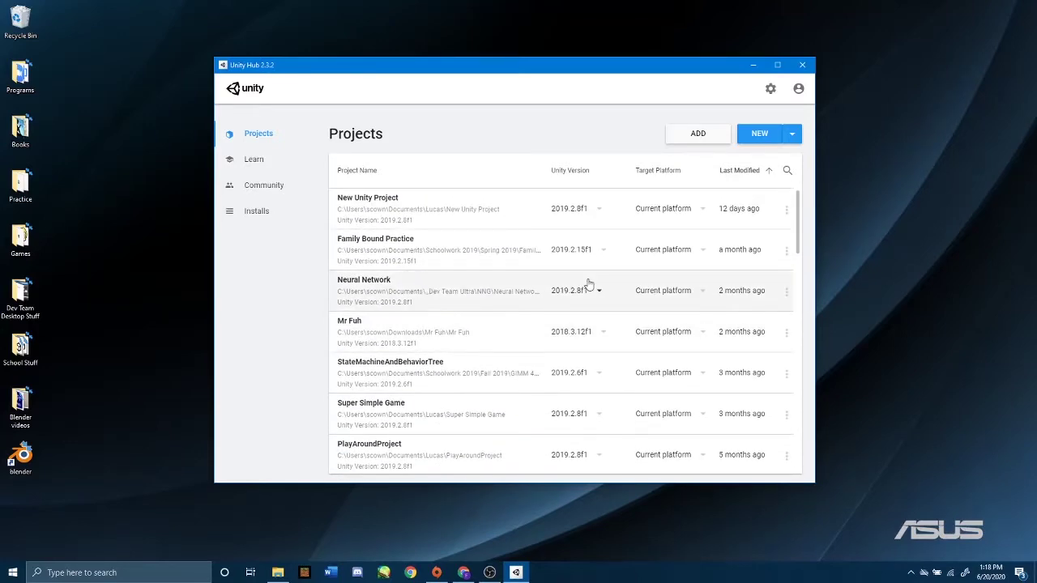
scroll(591, 288, "down", 1)
scroll(609, 230, "up", 1)
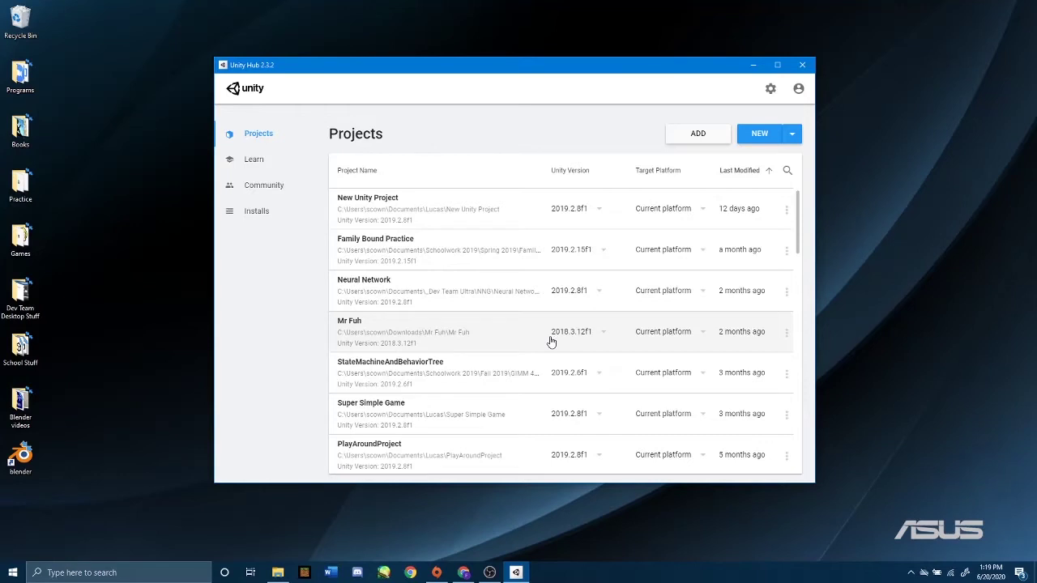
Step: Examine the Unity versions available for New Unity Project, leaving its version selection as it is
left_click(598, 212)
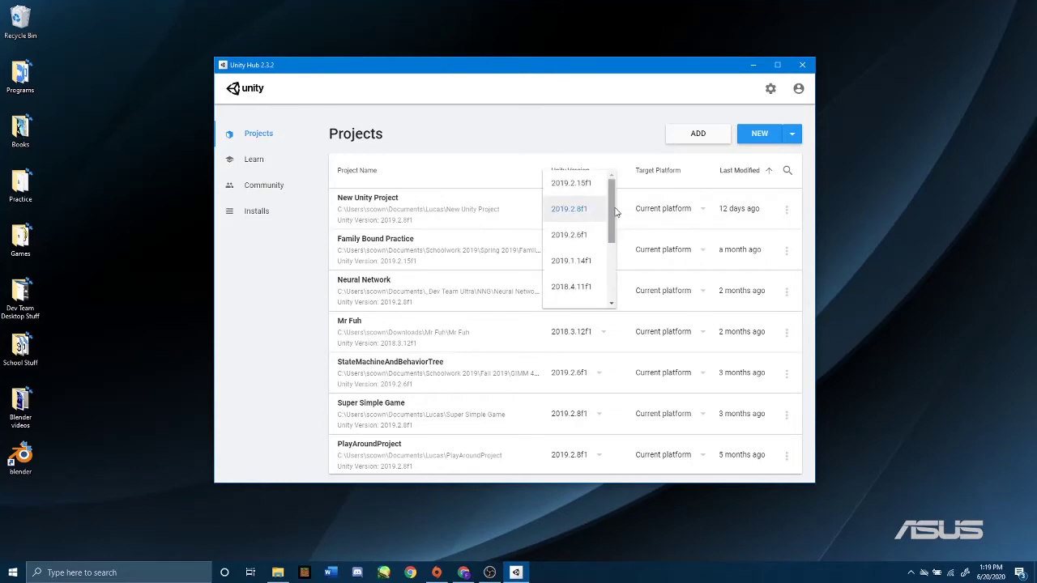
scroll(614, 237, "down", 1)
scroll(611, 244, "down", 1)
scroll(611, 235, "up", 3)
left_click(609, 115)
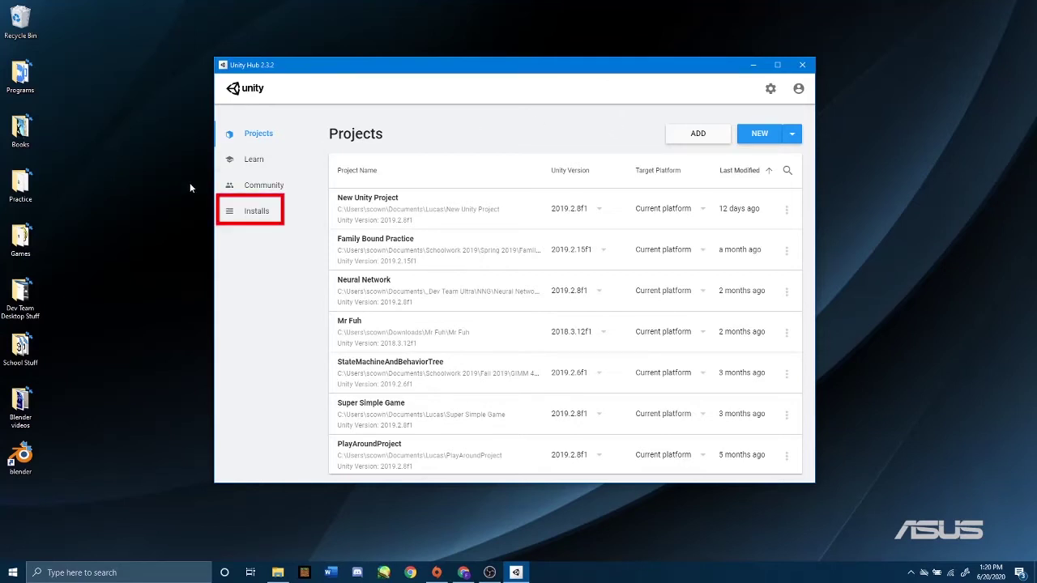
Step: Review all the Unity editor versions installed in the Hub
left_click(275, 213)
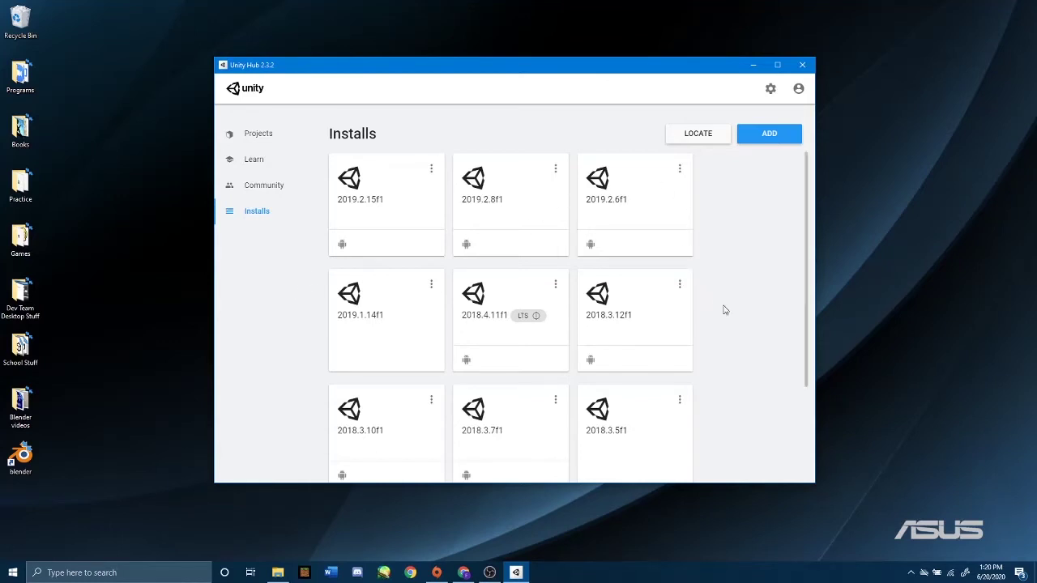
scroll(758, 289, "down", 1)
scroll(757, 290, "down", 1)
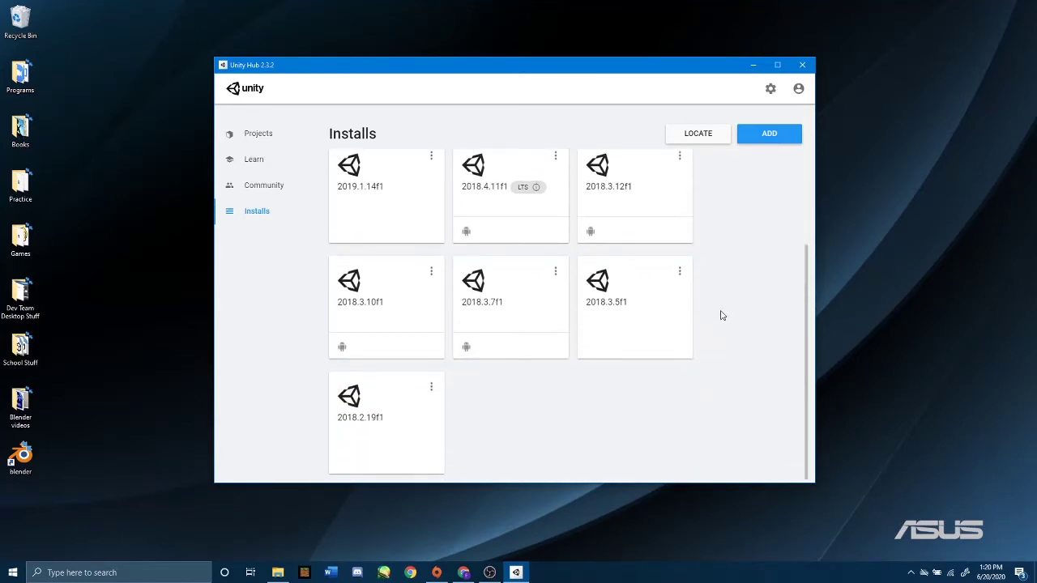
scroll(723, 313, "up", 3)
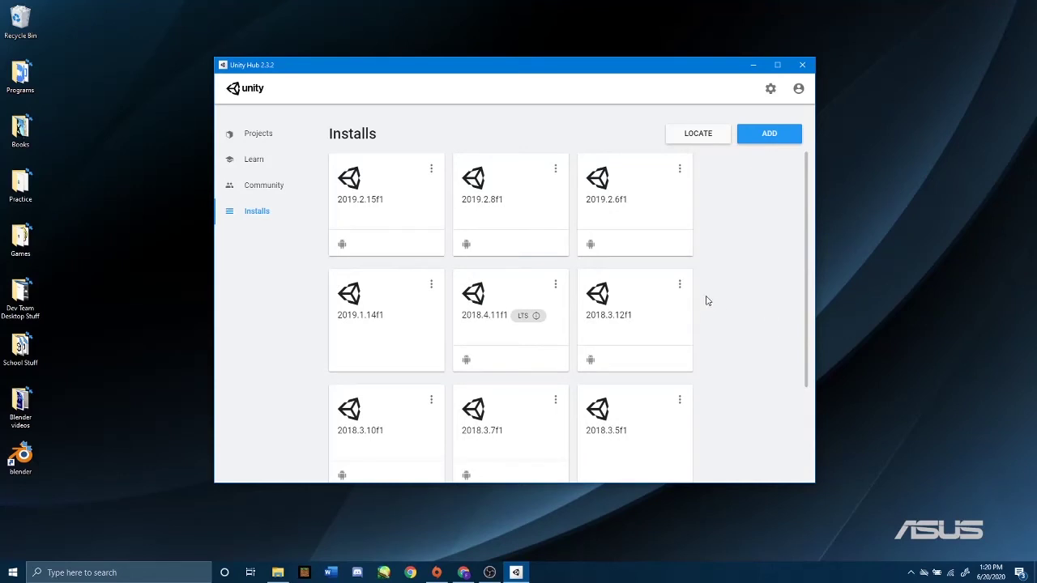
Step: Add Unity 2019.4.1f1 (LTS) as a new install and include the Android Build Support module
left_click(756, 142)
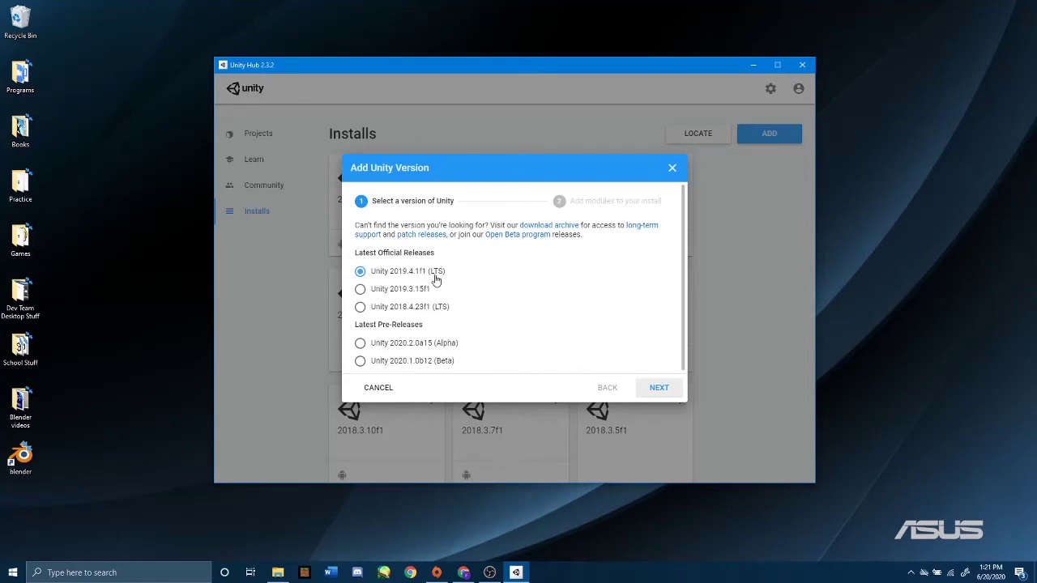
left_click(659, 391)
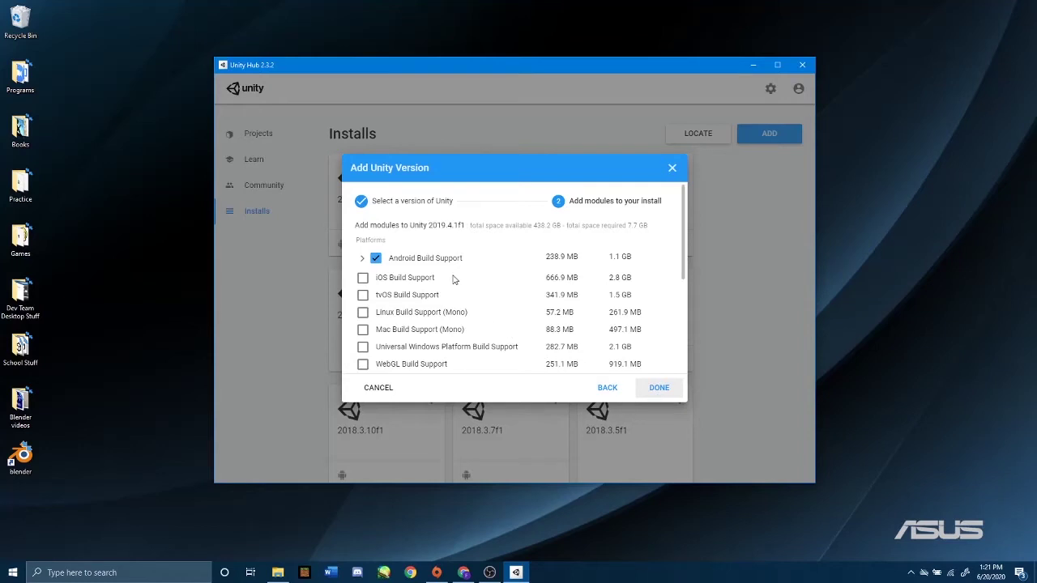
left_click(375, 257)
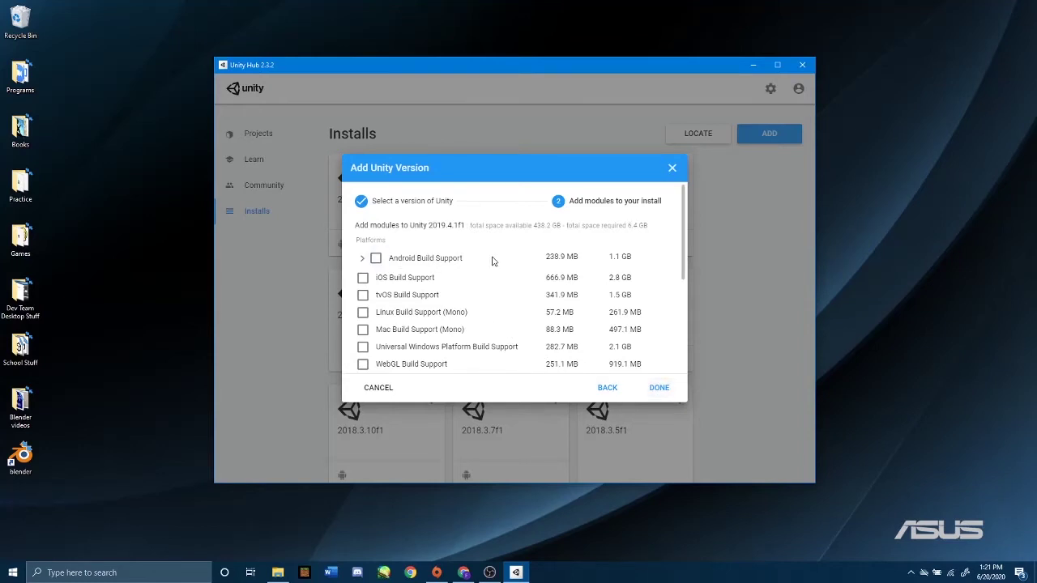
left_click(375, 257)
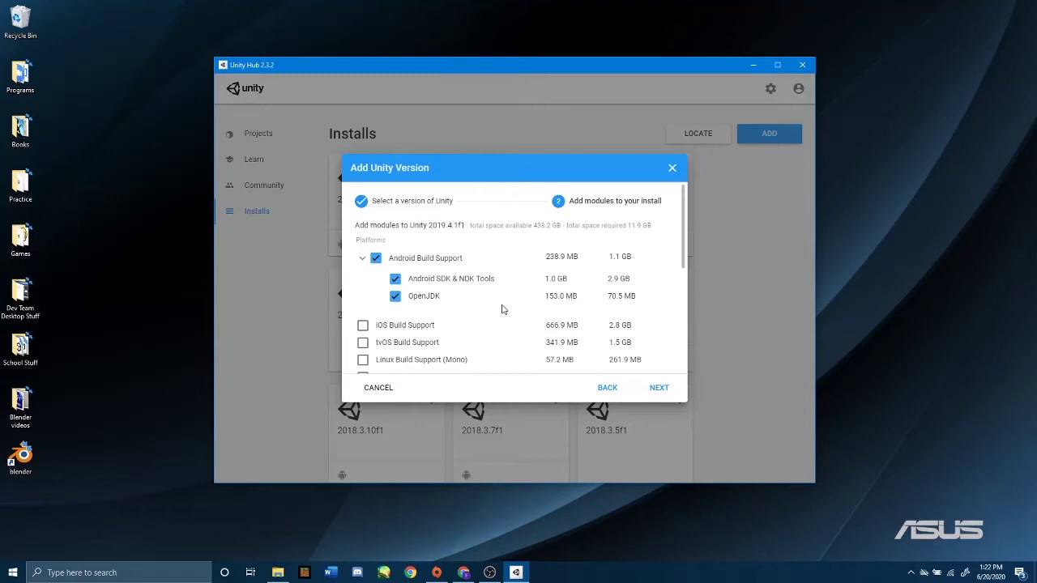
Step: Accept the Android SDK and NDK license terms and start the editor installation
left_click(667, 389)
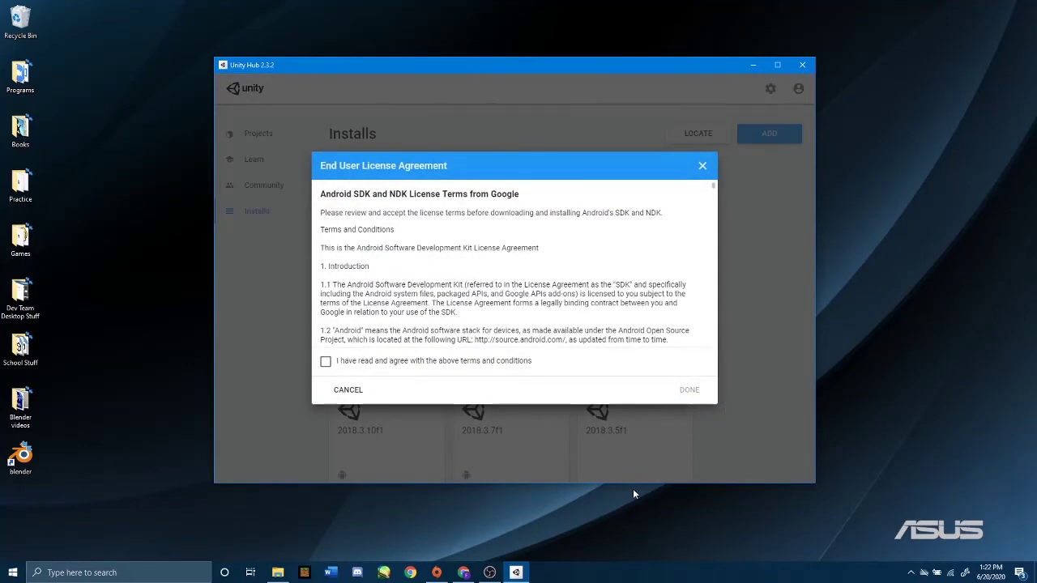
left_click(326, 364)
left_click(687, 389)
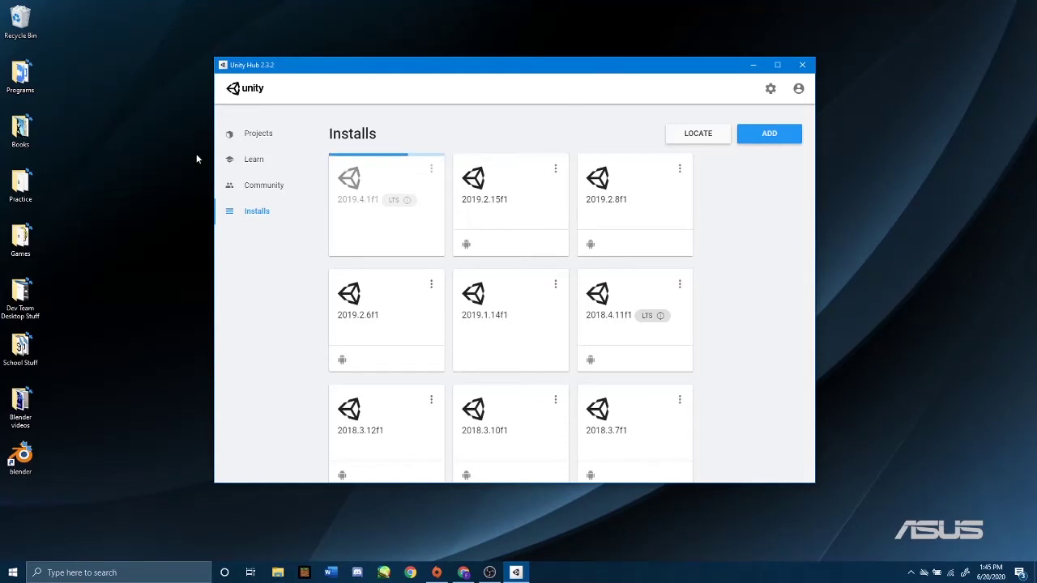
Step: Look through the Community resources in Unity Hub, from Unite Now down to Groups
left_click(279, 190)
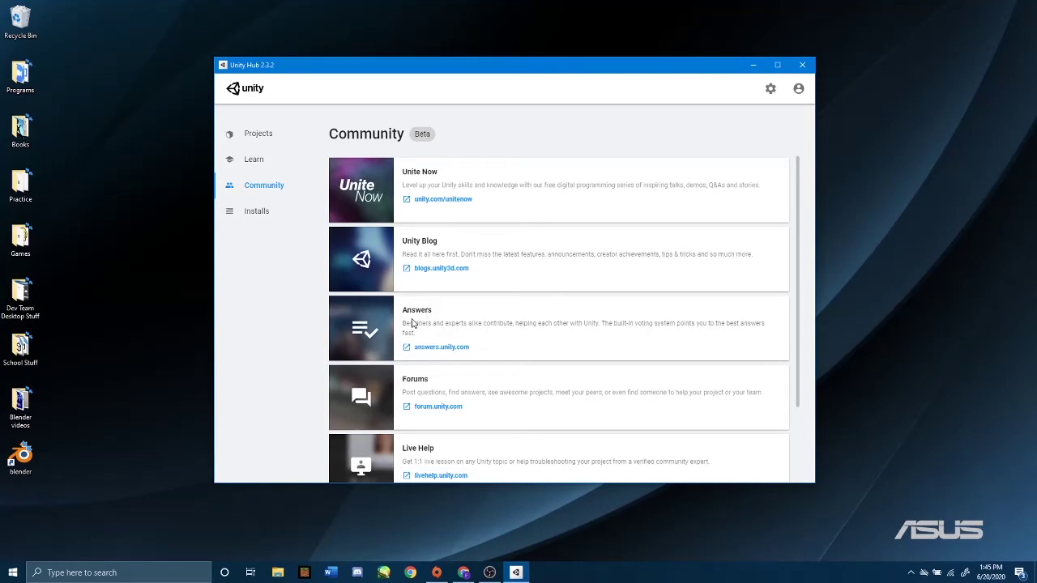
scroll(484, 273, "down", 2)
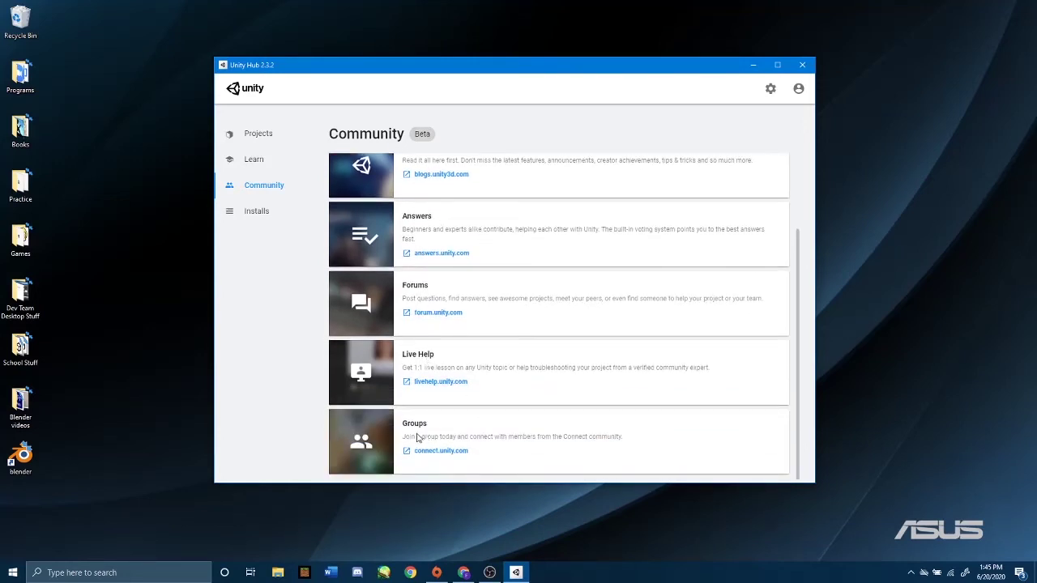
scroll(415, 428, "up", 2)
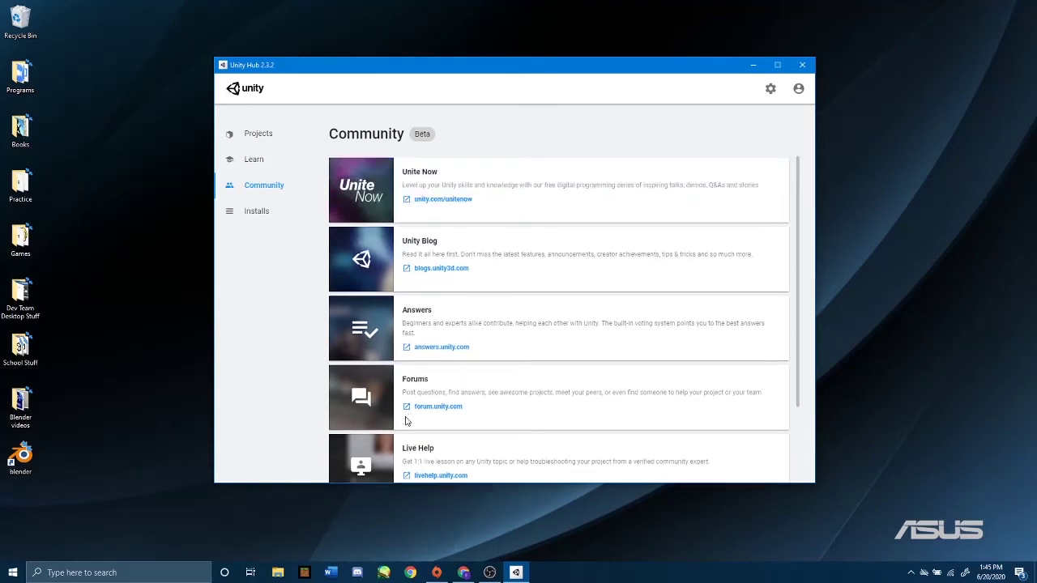
scroll(409, 412, "down", 2)
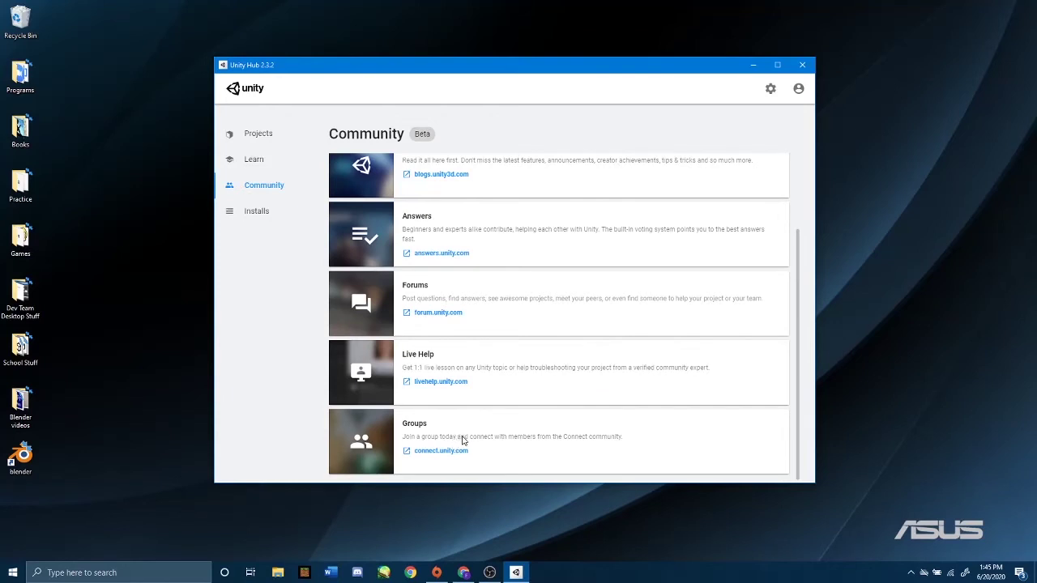
scroll(459, 439, "up", 2)
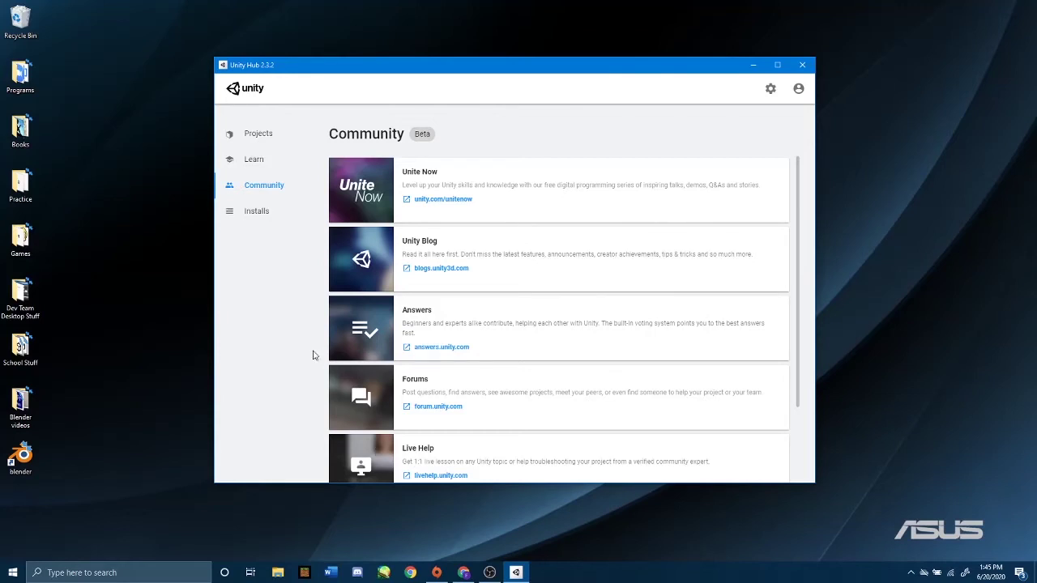
Step: Browse the Hub's learning projects and open the online tutorials for Creator Kit: Beginner Code
left_click(282, 163)
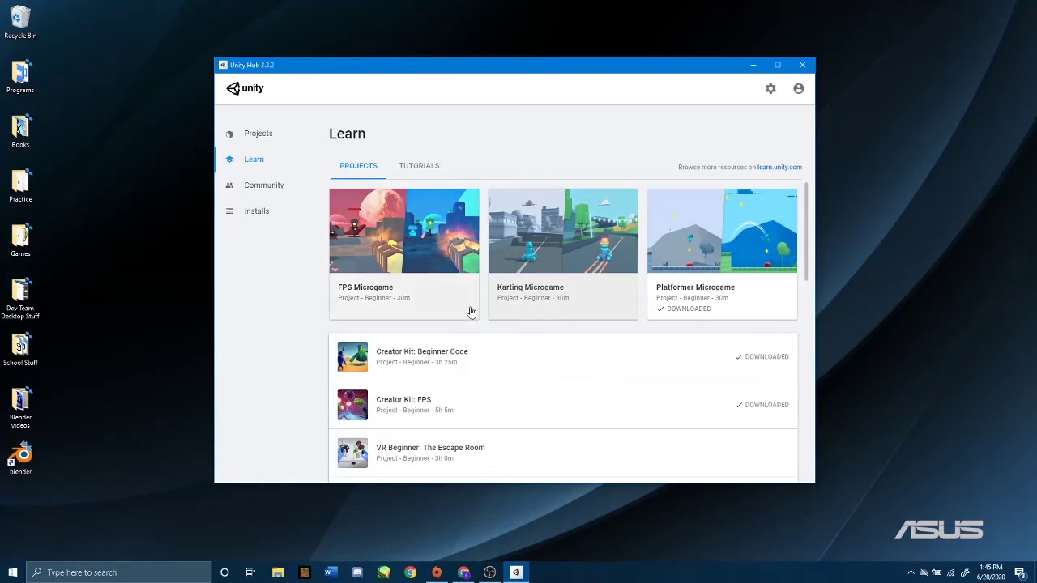
scroll(463, 318, "down", 1)
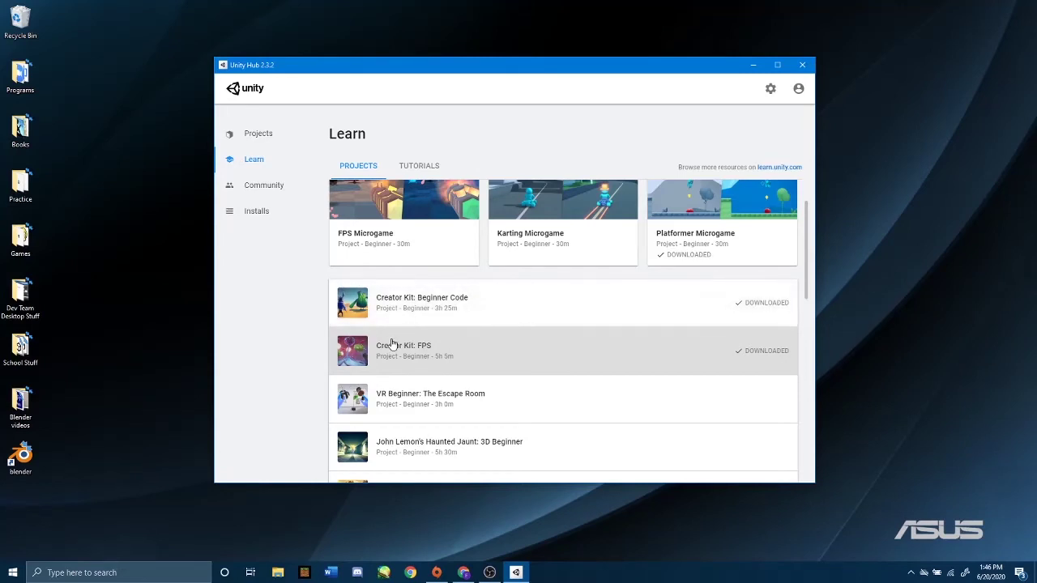
scroll(702, 177, "up", 1)
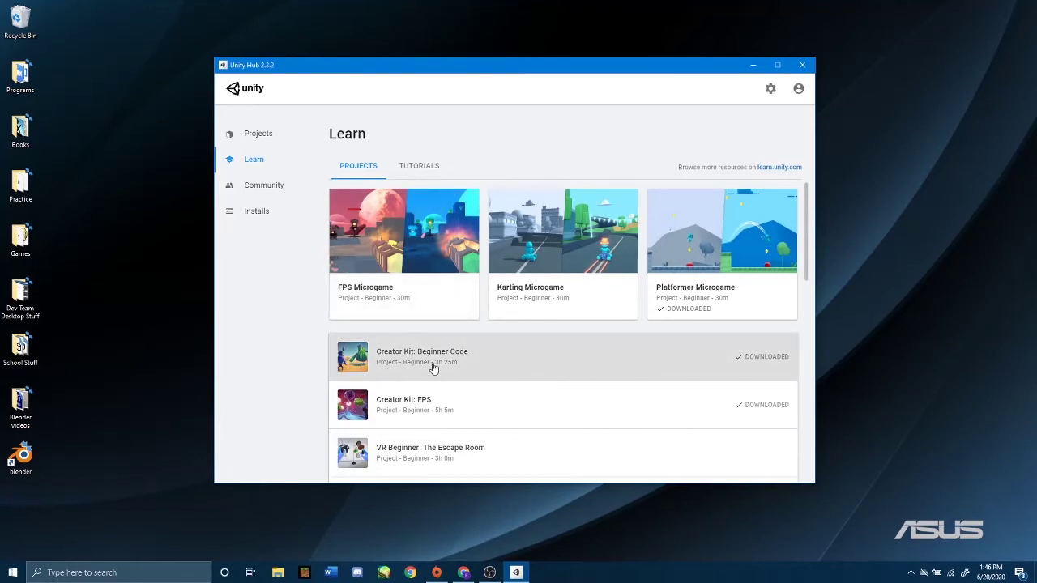
left_click(609, 364)
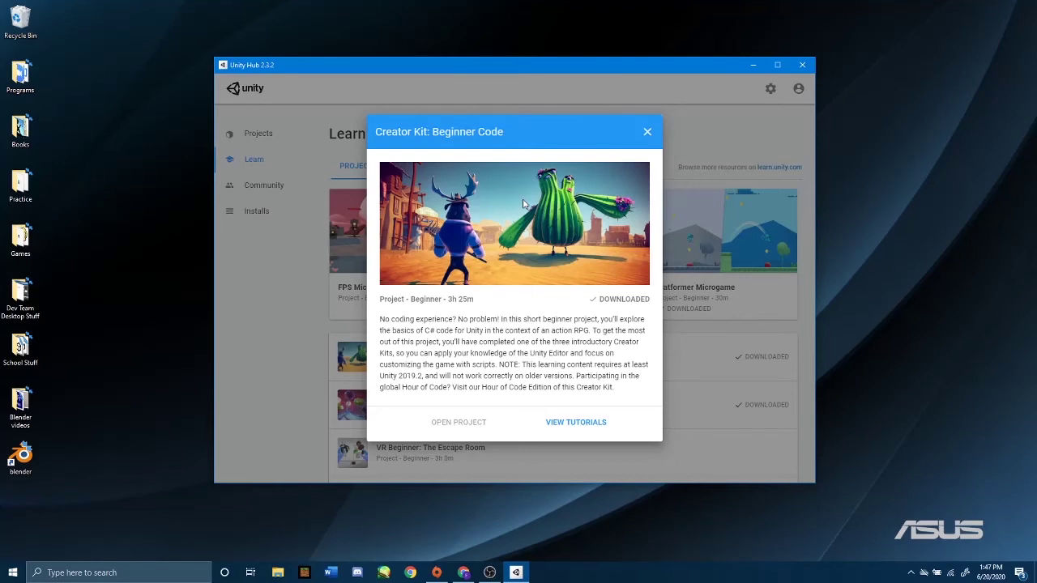
left_click(556, 423)
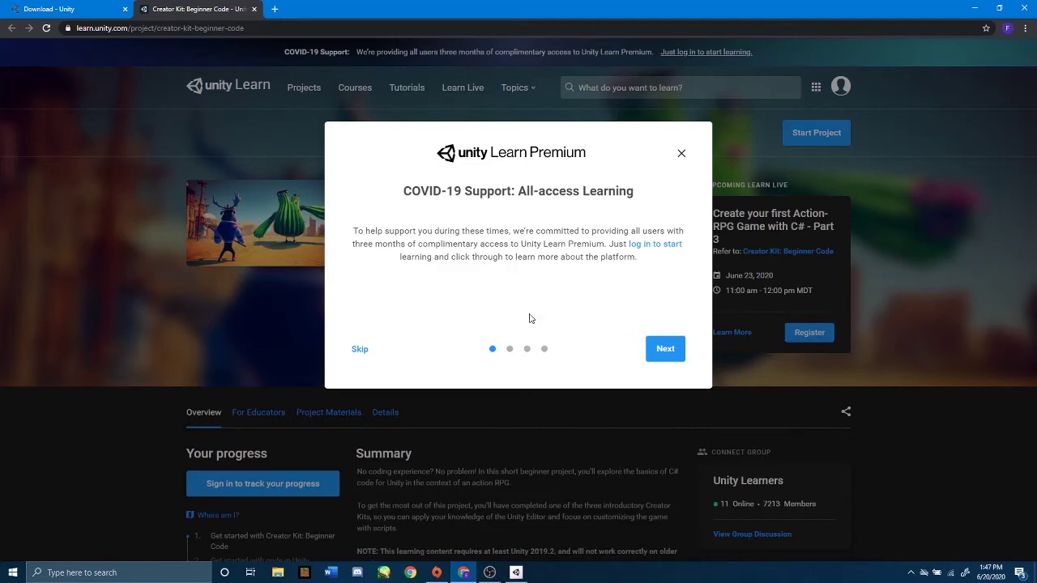
Step: Page through the Unity Learn introduction popup and close it without signing in
left_click(663, 350)
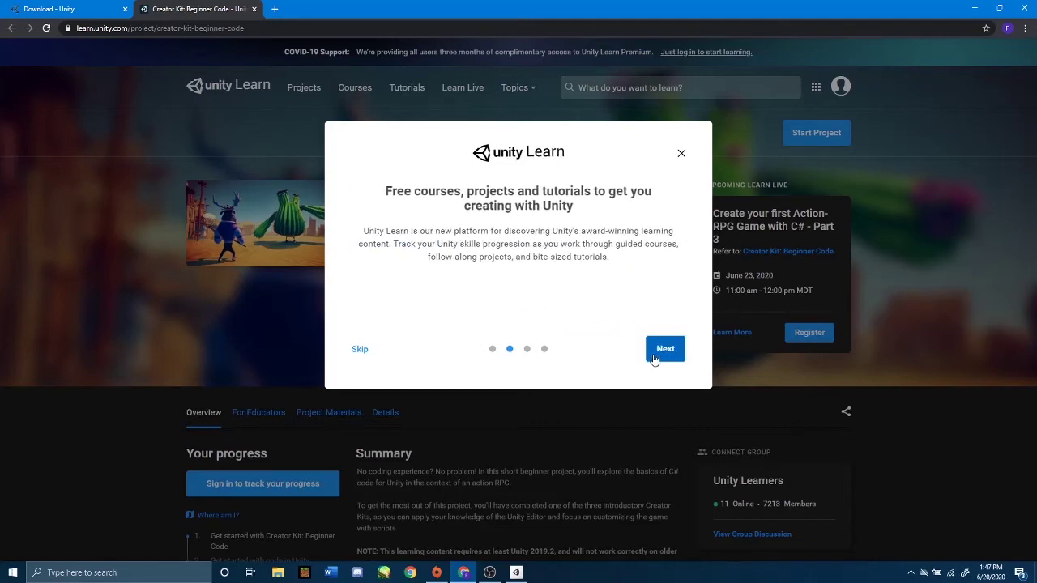
left_click(655, 360)
left_click(655, 364)
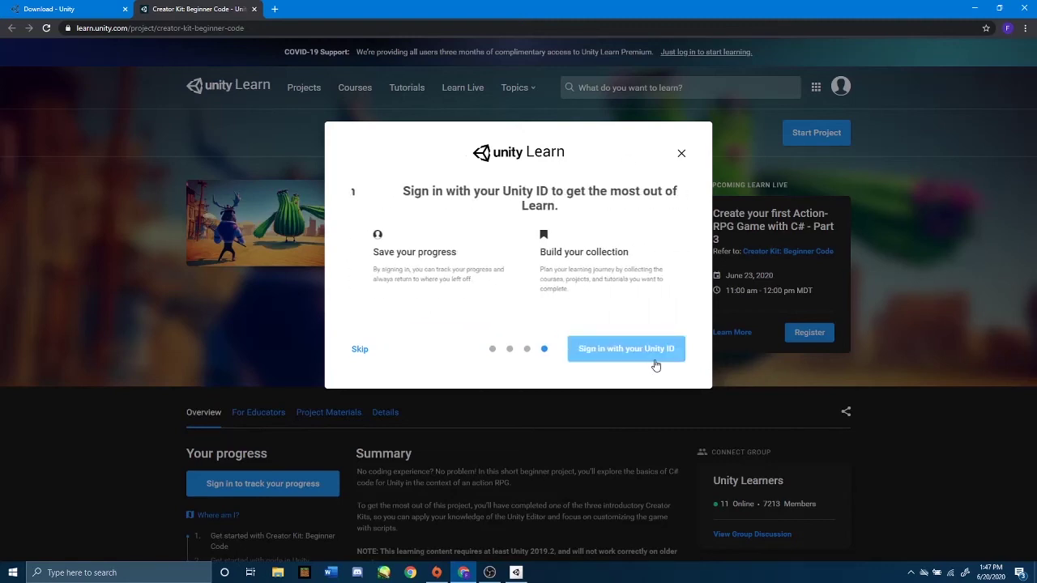
left_click(681, 156)
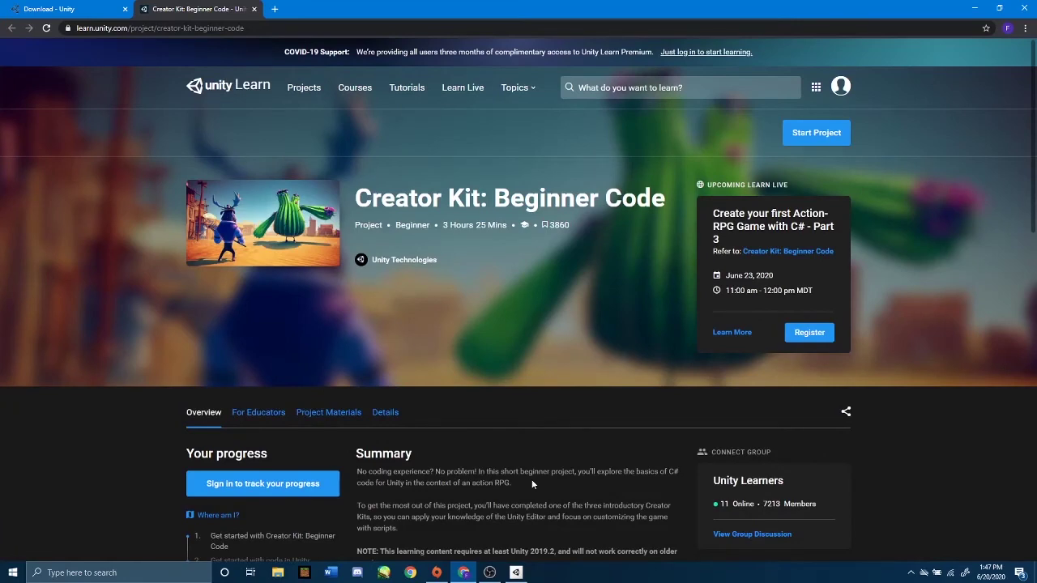
Step: Look through the Creator Kit: Beginner Code page, from the summary down the tutorial list to the Submission Gallery, and return to its start
scroll(540, 444, "down", 5)
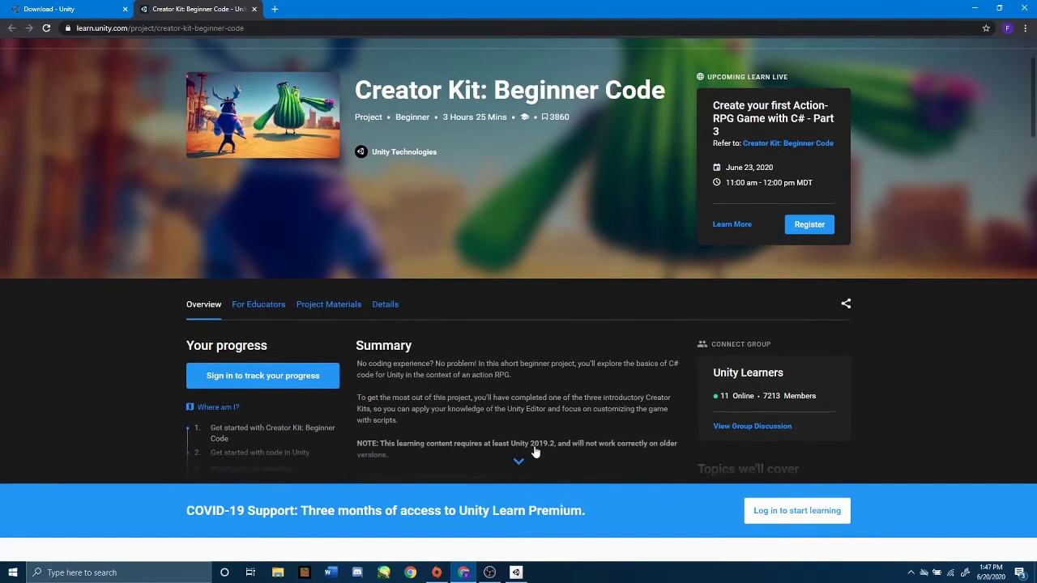
scroll(951, 313, "down", 1)
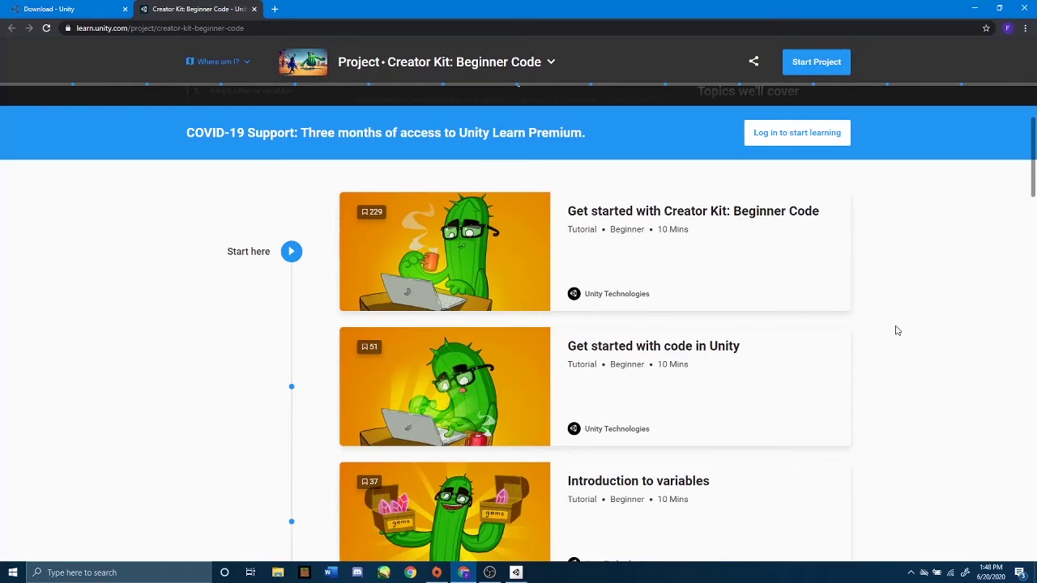
scroll(823, 329, "down", 1)
scroll(877, 358, "down", 6)
scroll(881, 379, "down", 4)
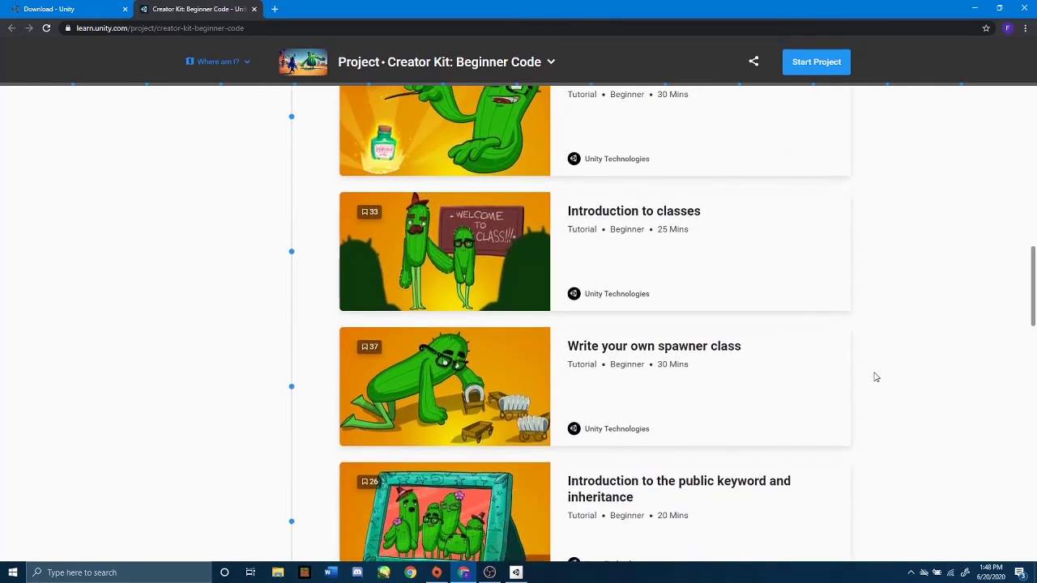
scroll(873, 378, "down", 3)
scroll(869, 377, "down", 5)
scroll(861, 379, "down", 3)
scroll(855, 377, "up", 1)
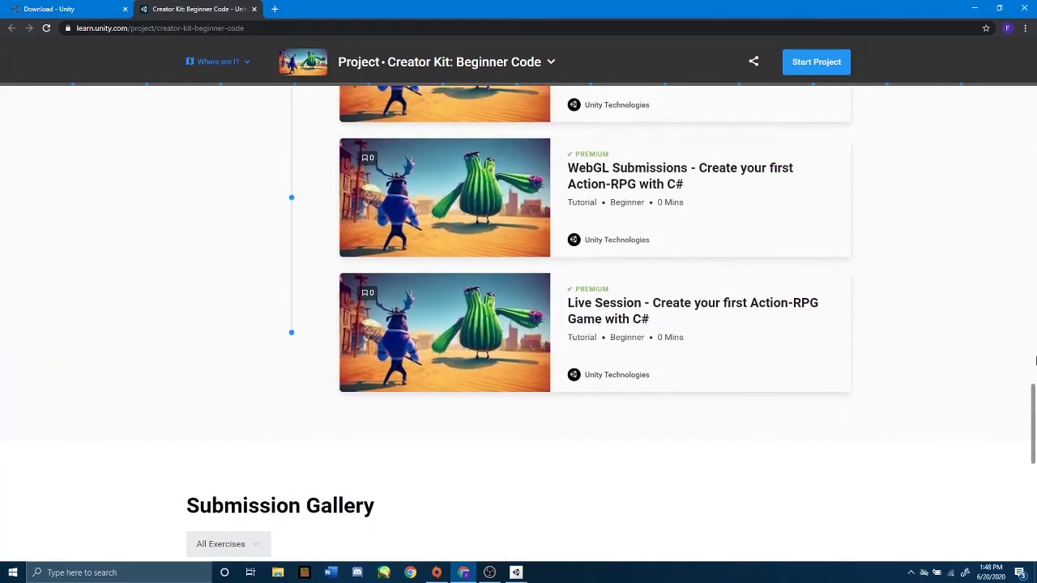
left_click_drag(1032, 414, 861, 79)
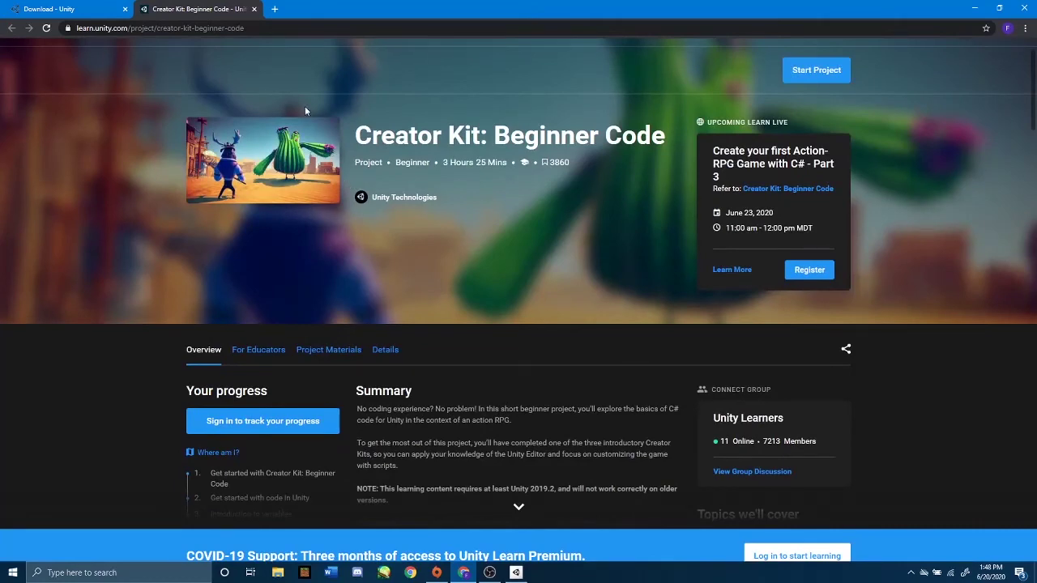
Step: Close the Creator Kit: Beginner Code web page, minimize the browser to return to Unity Hub, and dismiss the project's details
left_click(256, 9)
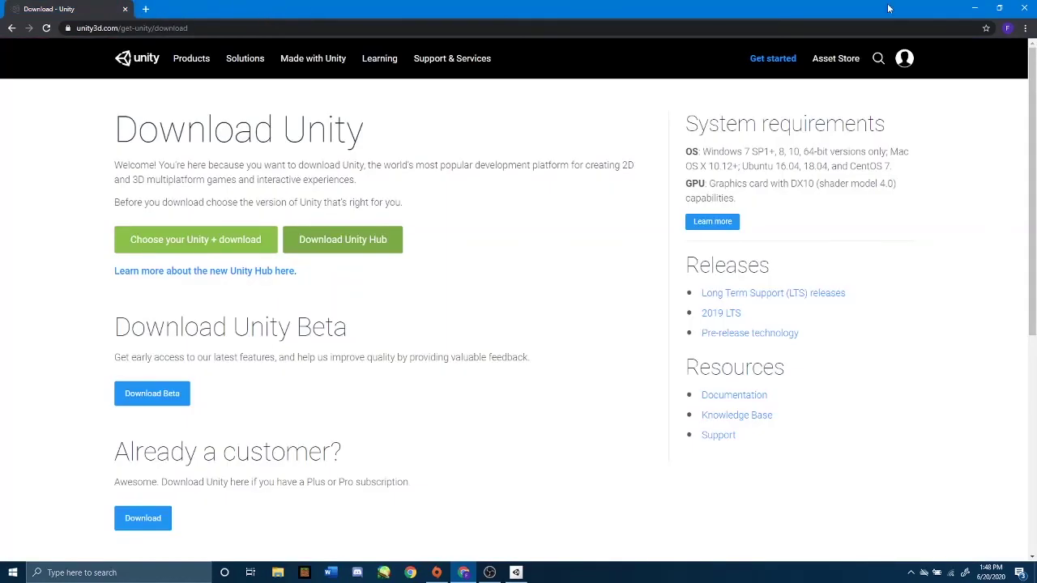
left_click(973, 8)
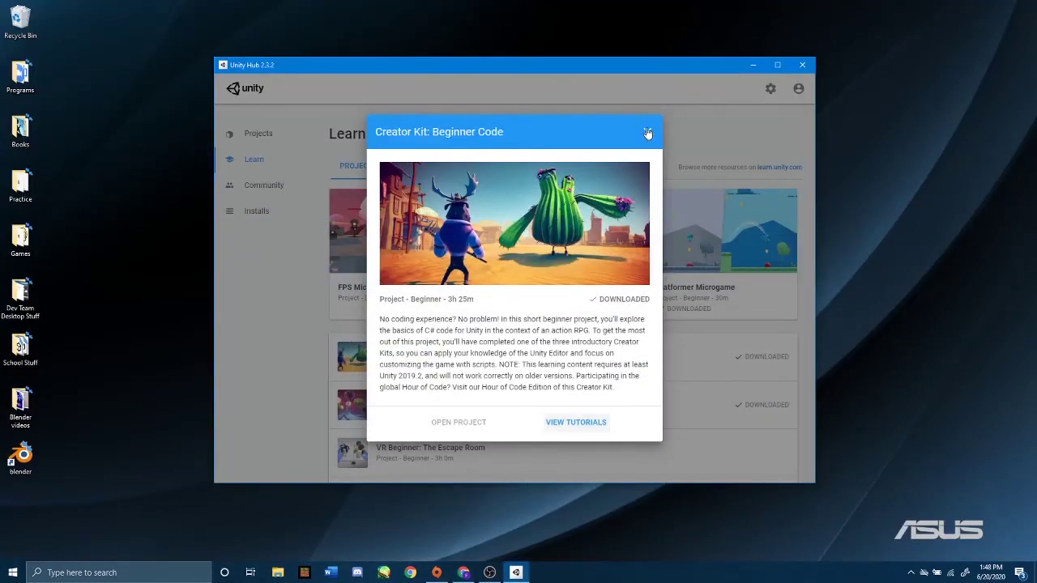
left_click(647, 132)
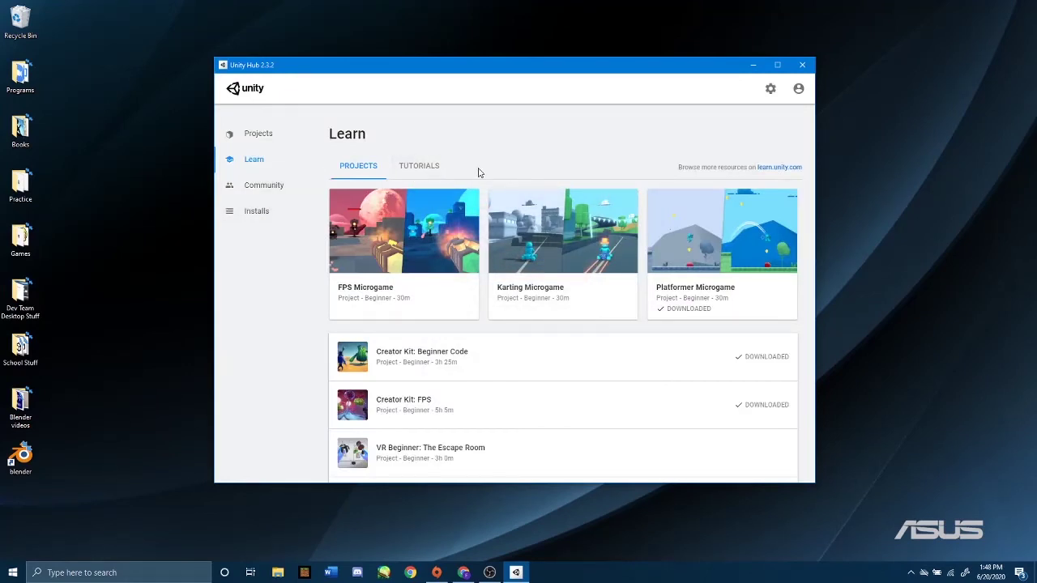
Step: Browse the Hub's learning tutorials, from Scripts as Behaviour Components down to Editor Scripting
left_click(415, 166)
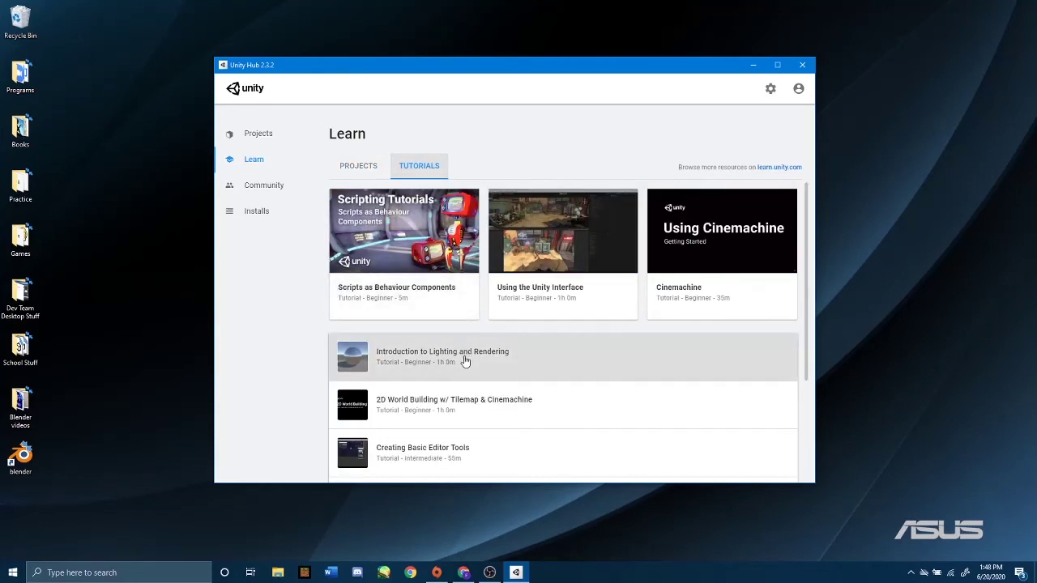
scroll(409, 339, "down", 1)
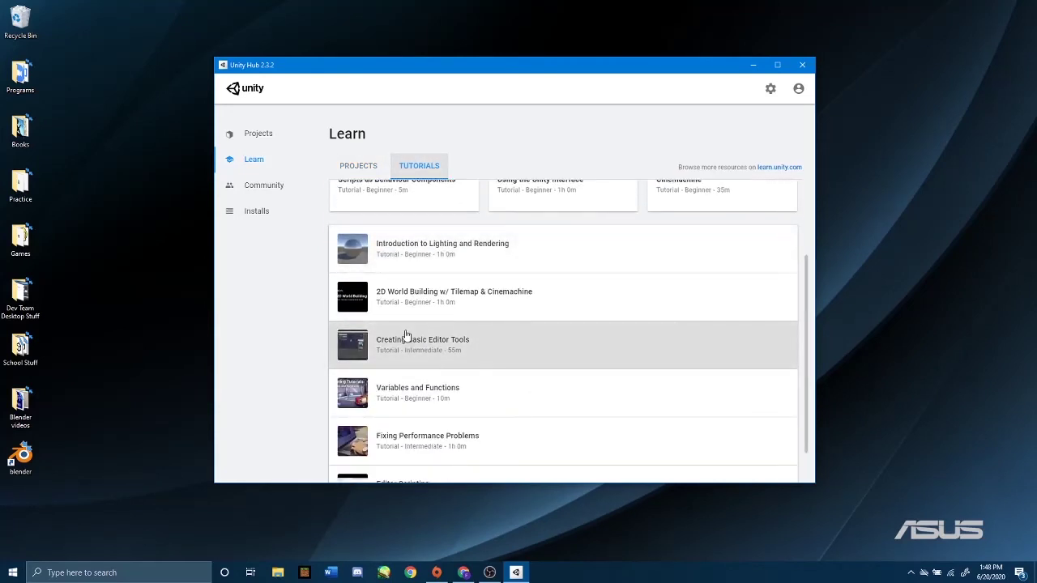
scroll(405, 334, "down", 1)
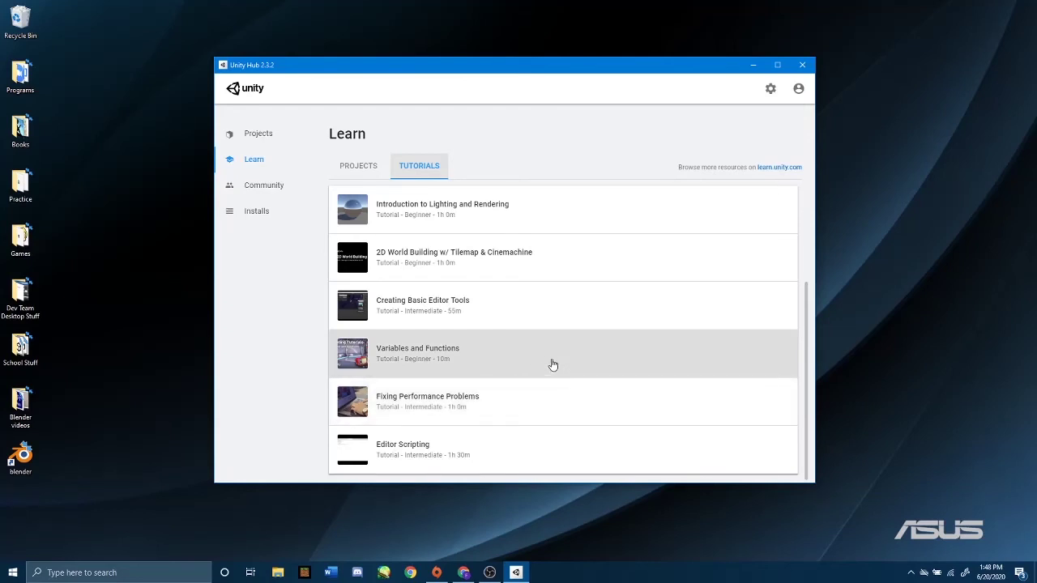
scroll(584, 324, "up", 3)
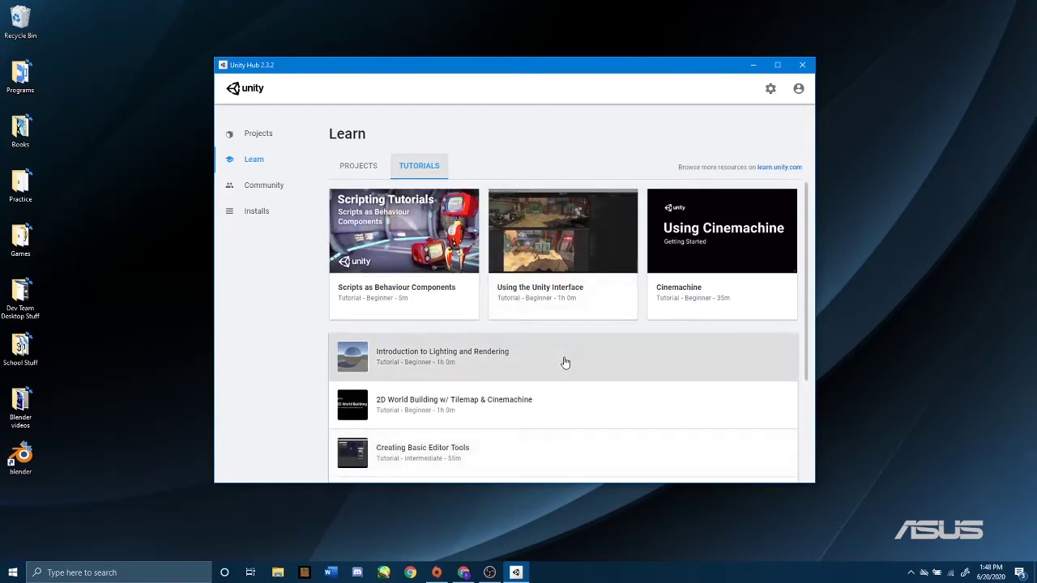
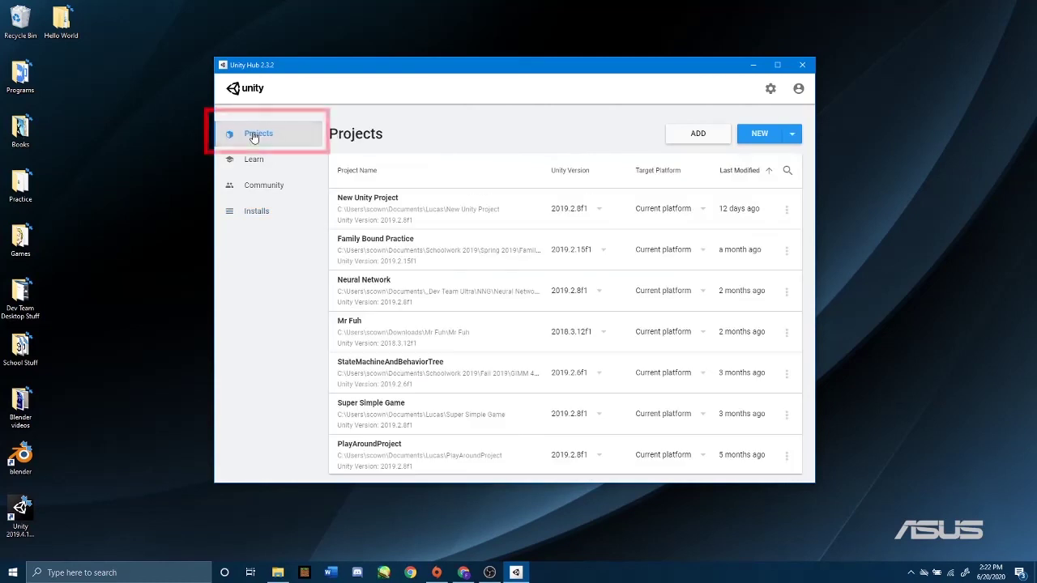
Step: Create a new project with Unity 2019.4.1f1 from the 3D template, named First Project Test
left_click(794, 139)
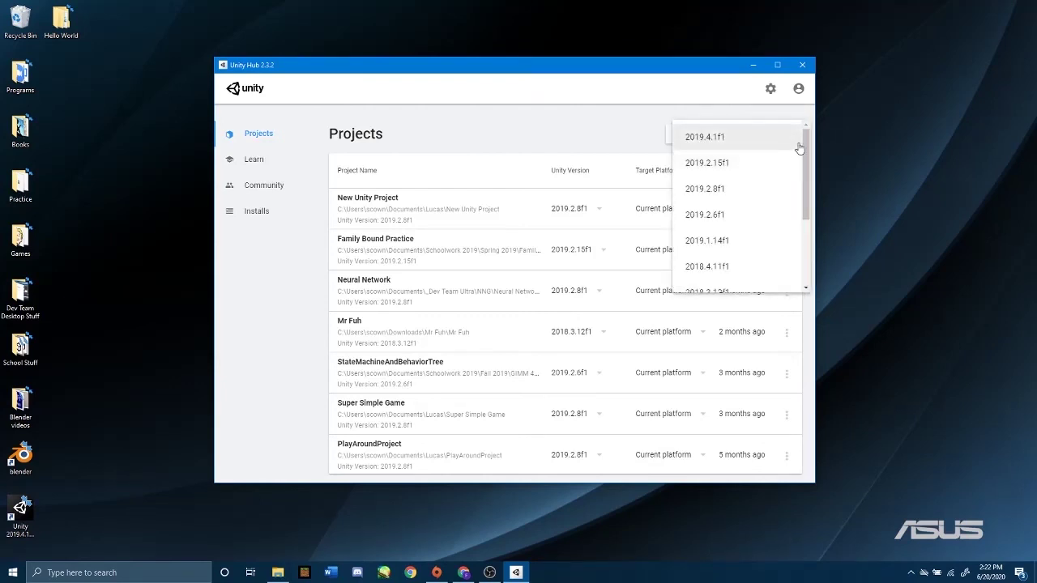
left_click(709, 140)
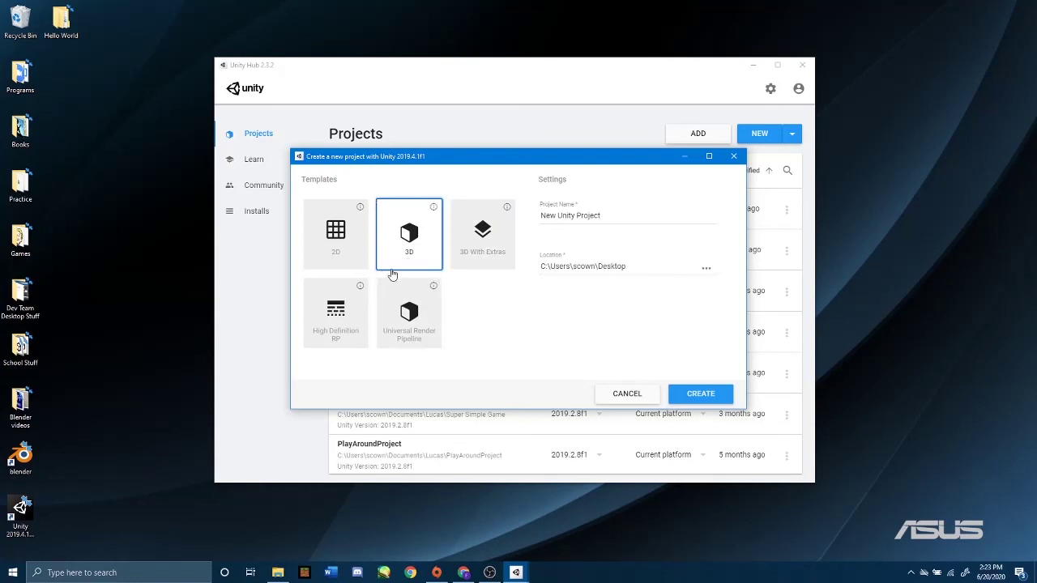
left_click(604, 215)
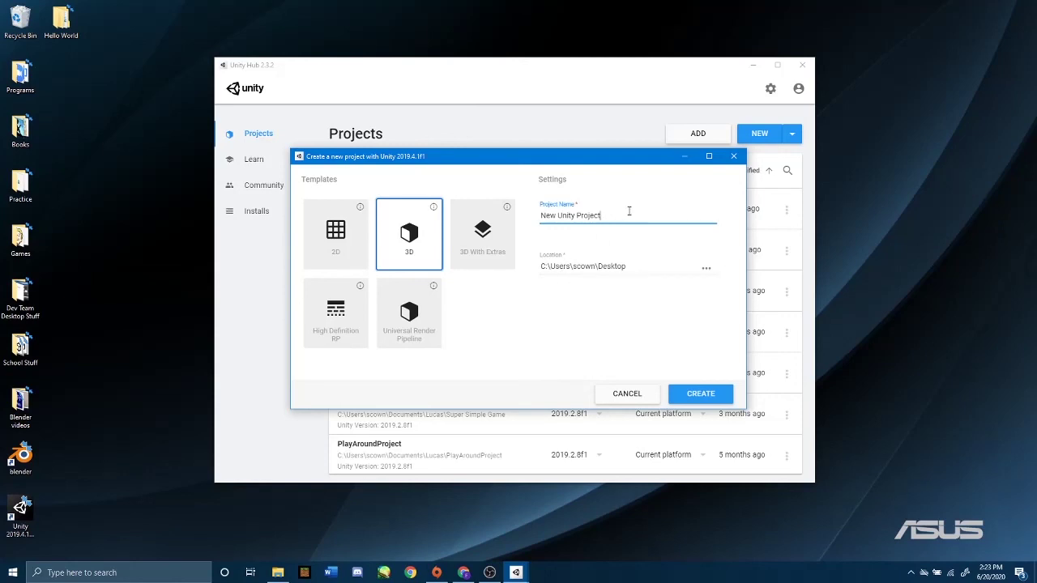
left_click_drag(599, 216, 530, 220)
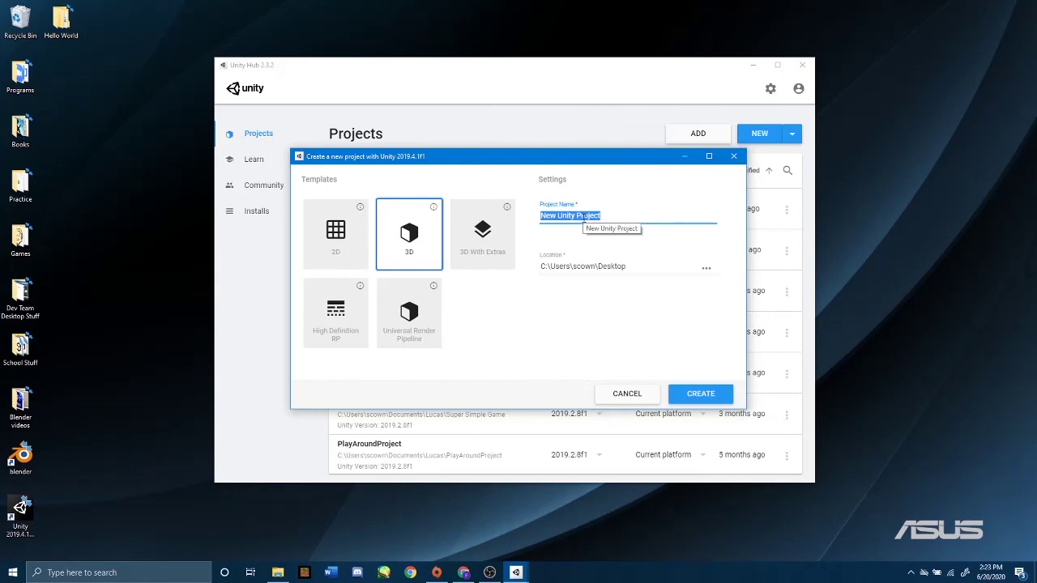
type("Fi")
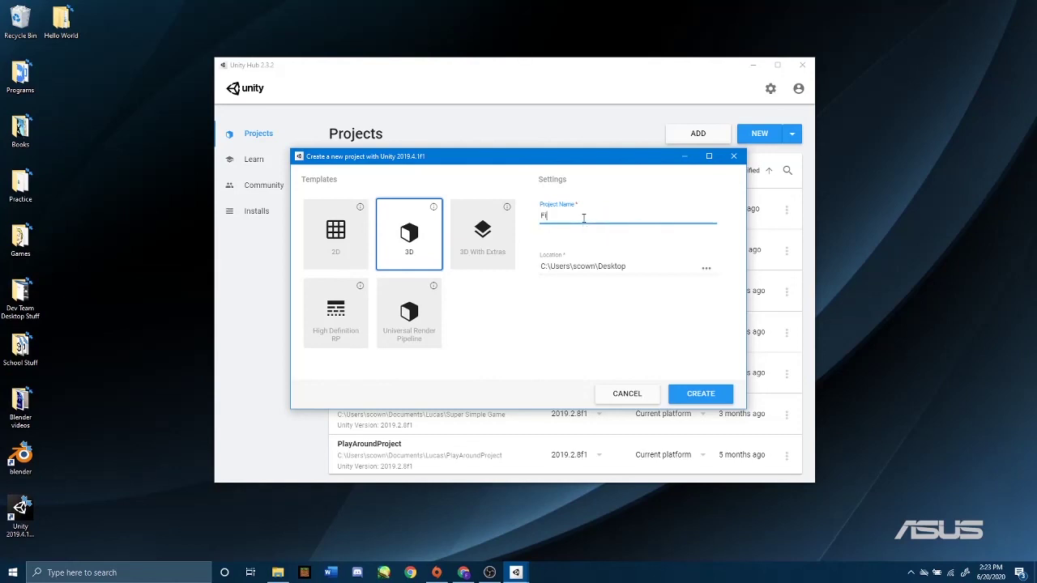
type("rst Project Test")
key("Return")
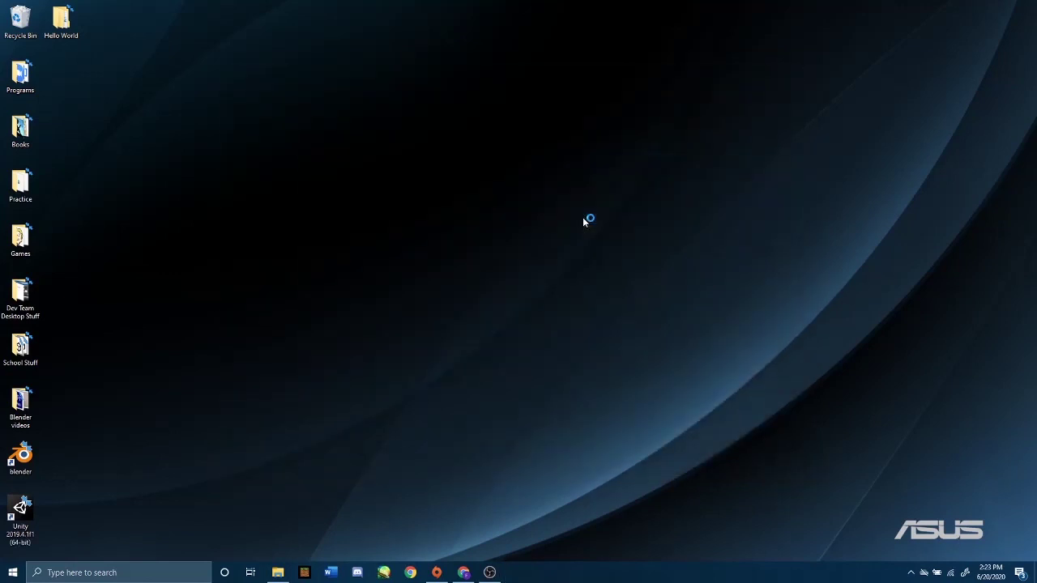